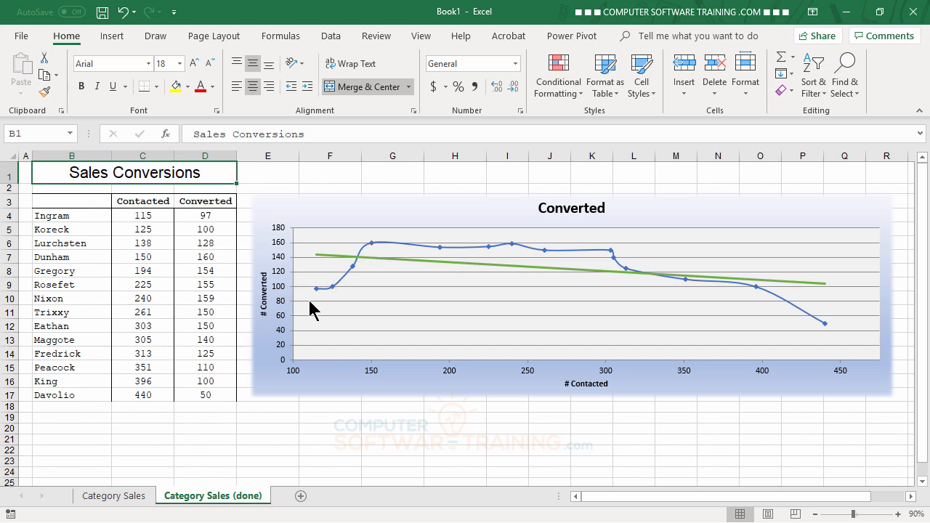
Step: Insert a Scatter with Smooth Lines and Markers chart from the Contacted and Converted columns, headers included, on the Category Sales sheet
mouse_move(320, 300)
mouse_move(609, 255)
click(116, 500)
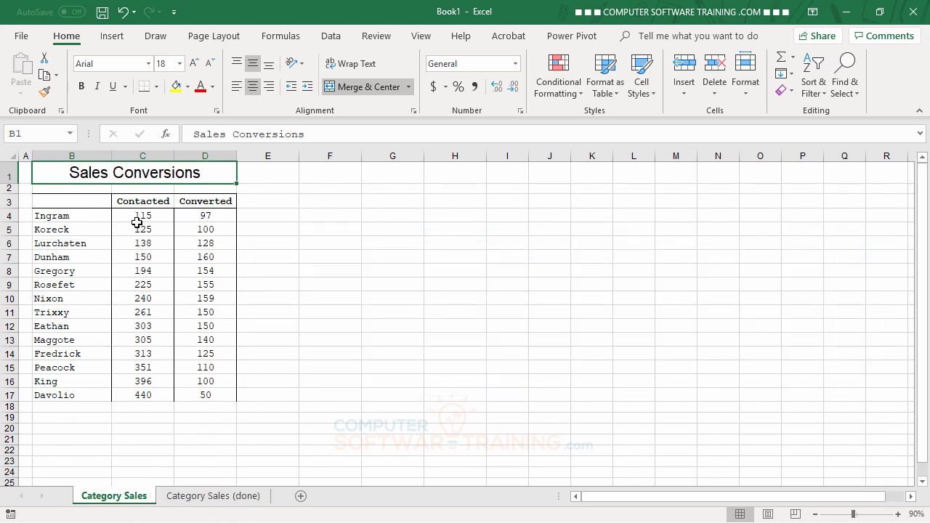
drag(129, 201, 193, 396)
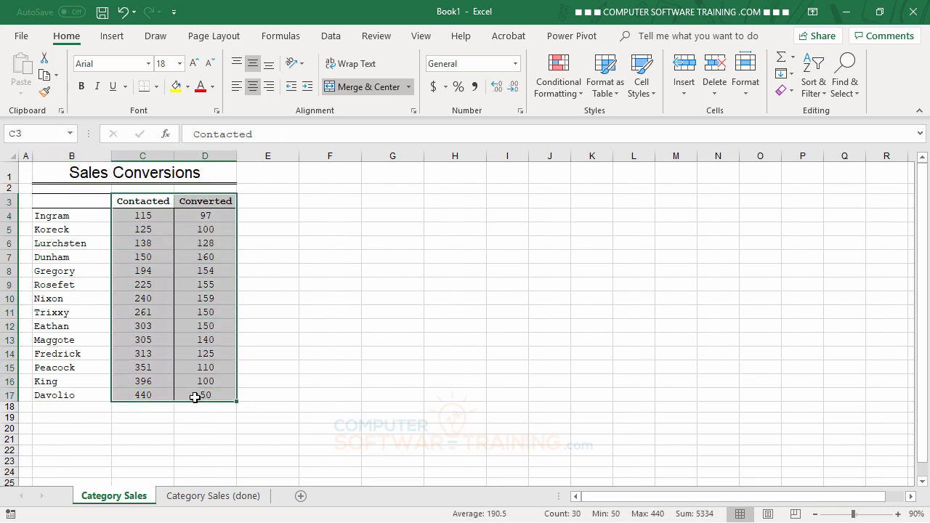
click(114, 36)
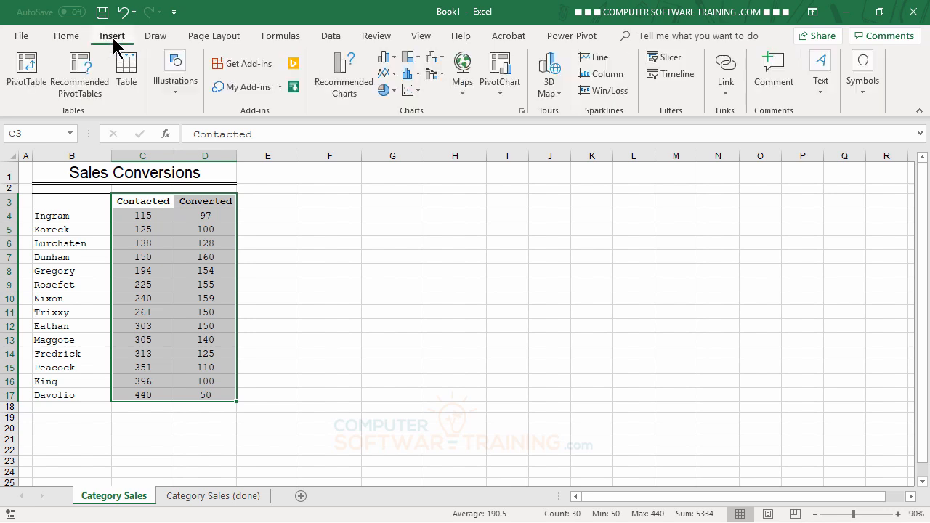
click(413, 90)
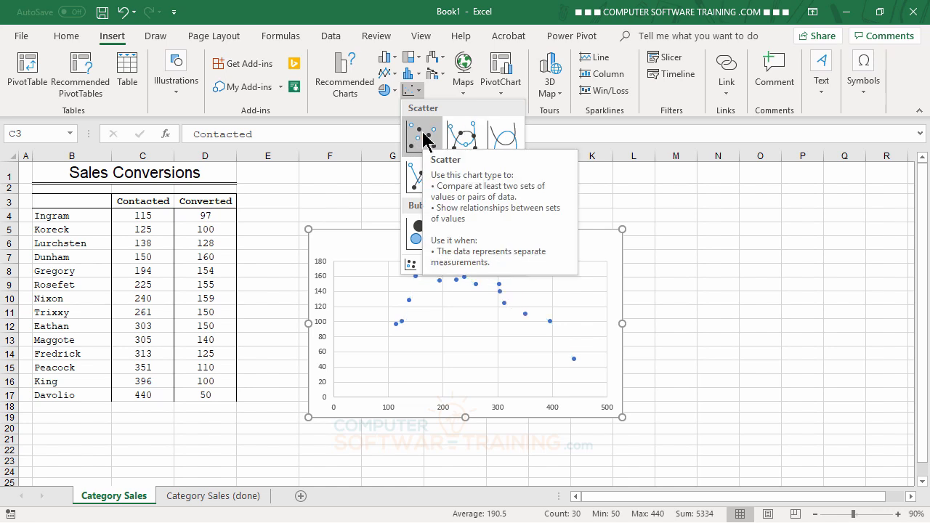
click(465, 136)
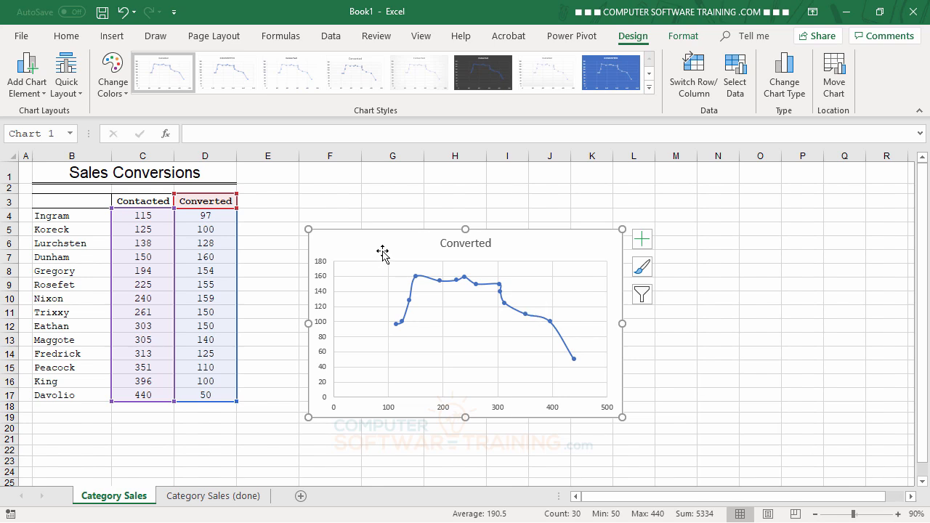
Step: Move the chart beside the data table and enlarge it to span about columns E to R and rows 3 to 17
drag(380, 254, 326, 218)
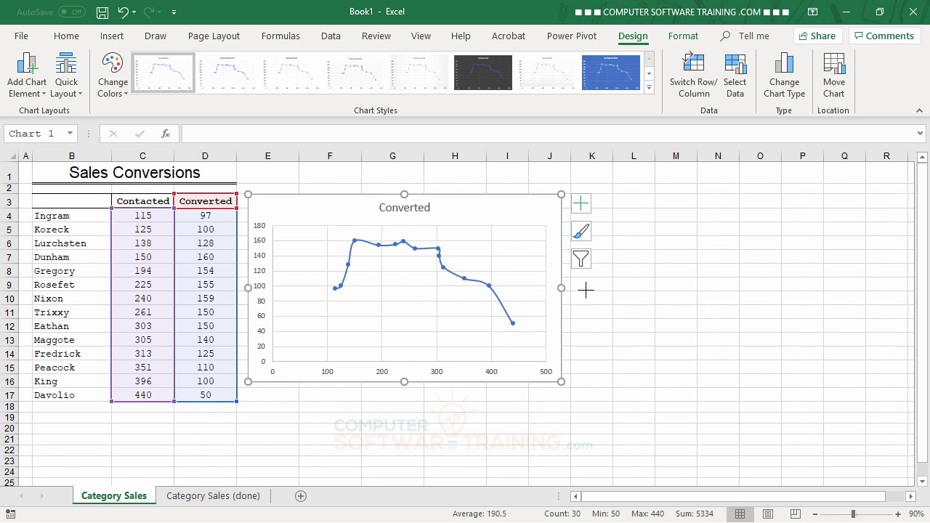
drag(562, 288, 894, 277)
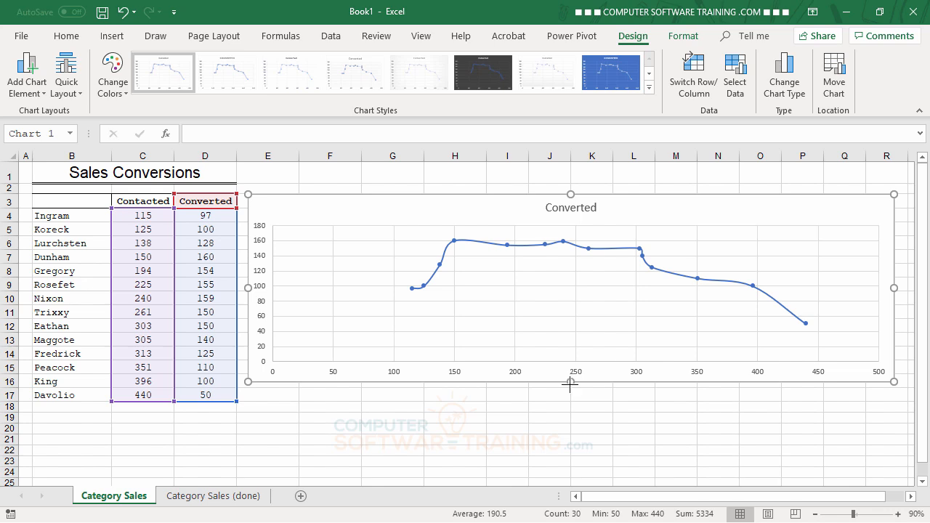
drag(570, 382, 571, 397)
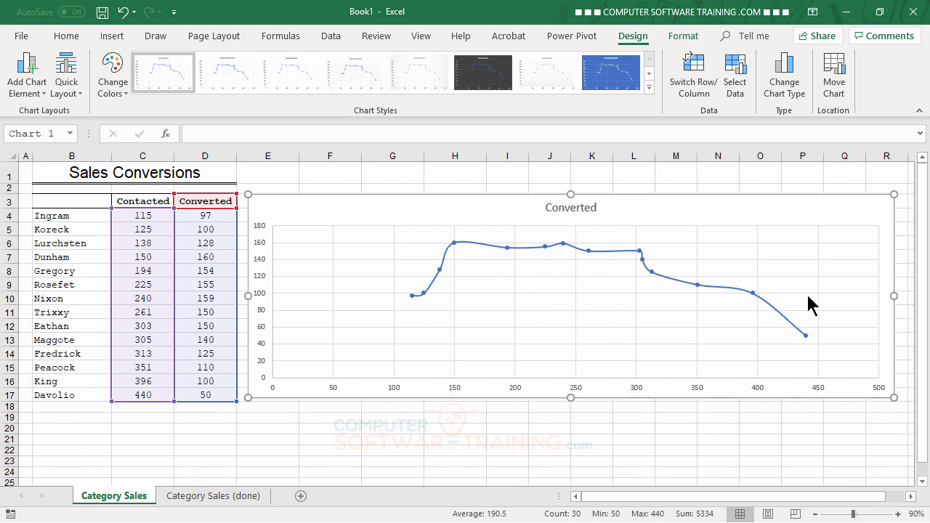
Step: Set the chart's horizontal axis bounds to a minimum of 100 and a maximum of 450
double_click(394, 388)
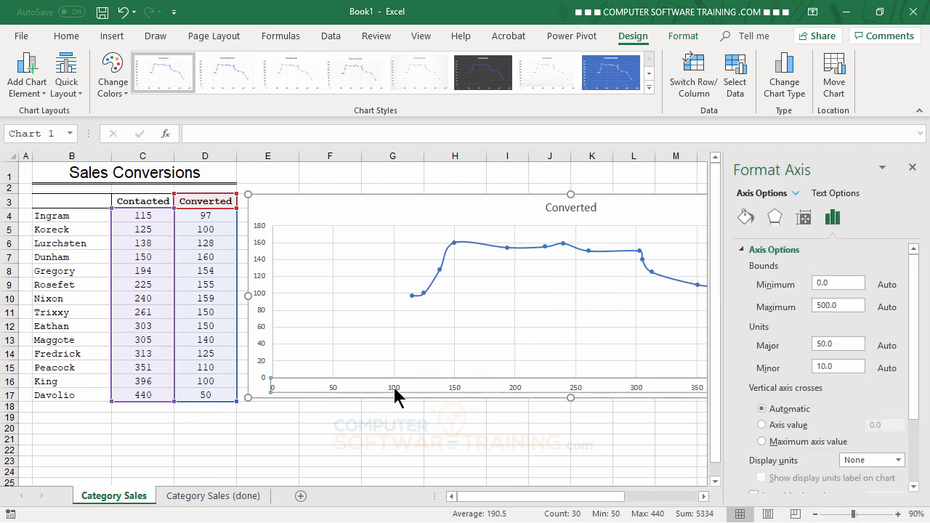
click(843, 285)
drag(843, 285, 805, 279)
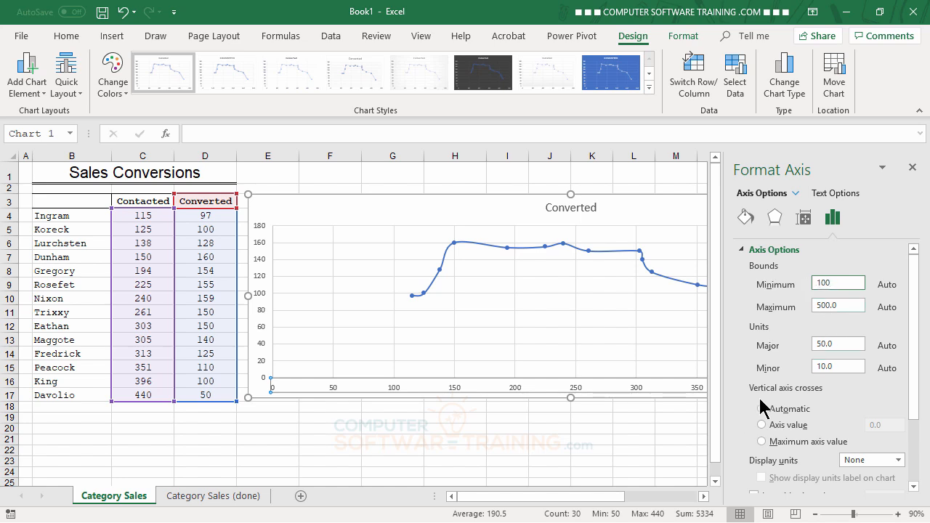
click(851, 307)
drag(595, 497, 641, 502)
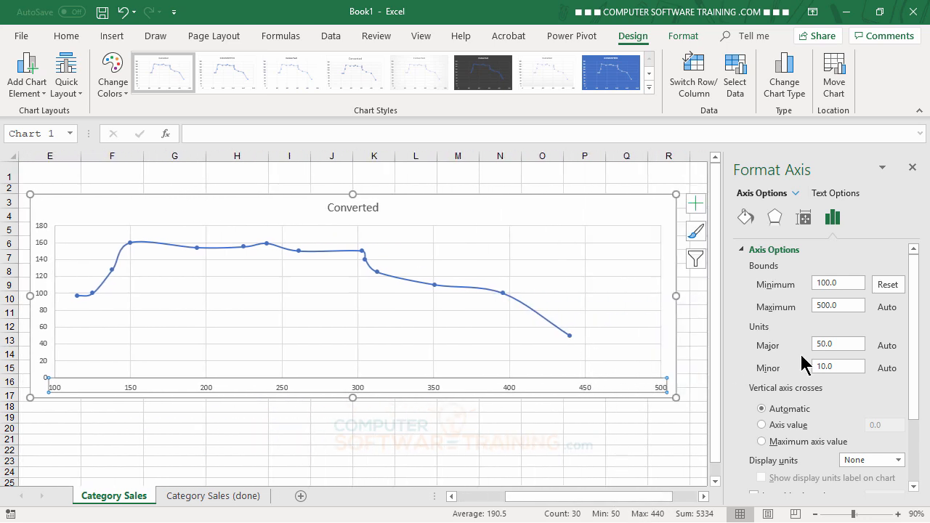
drag(847, 306, 812, 317)
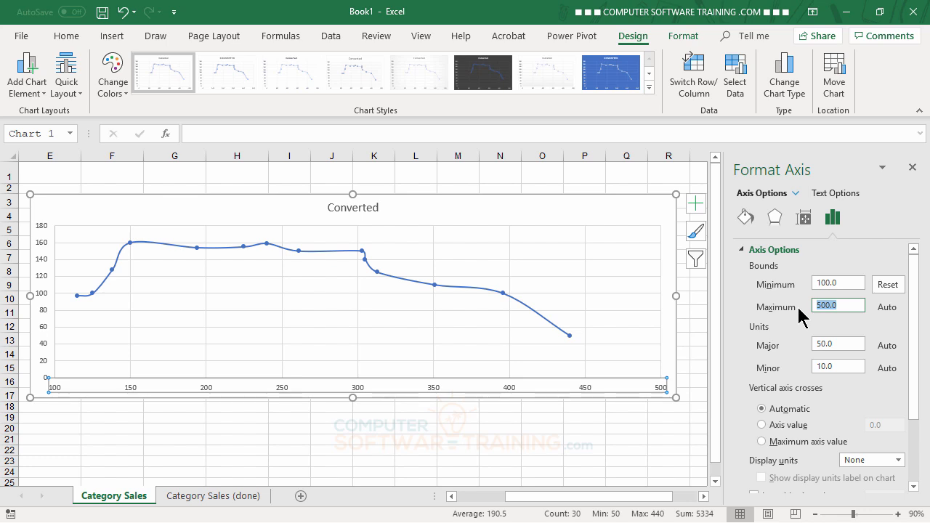
text(450)
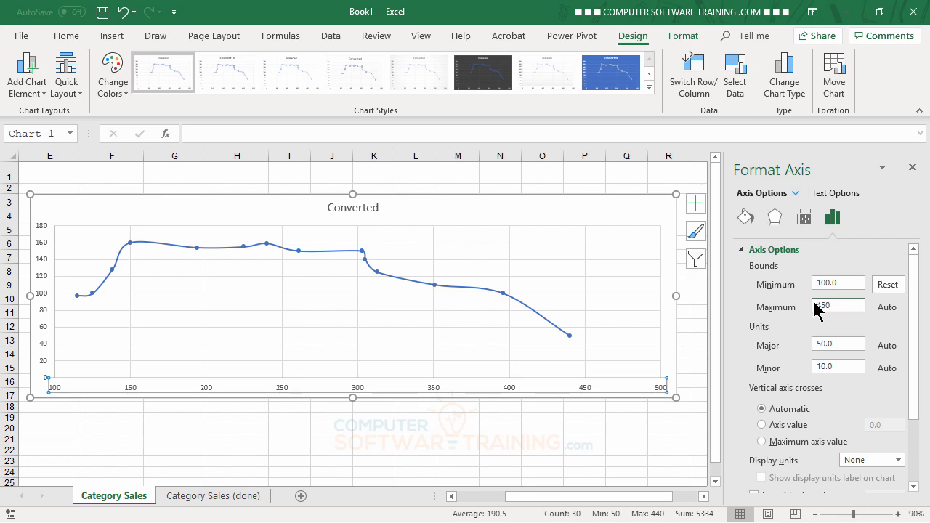
click(838, 284)
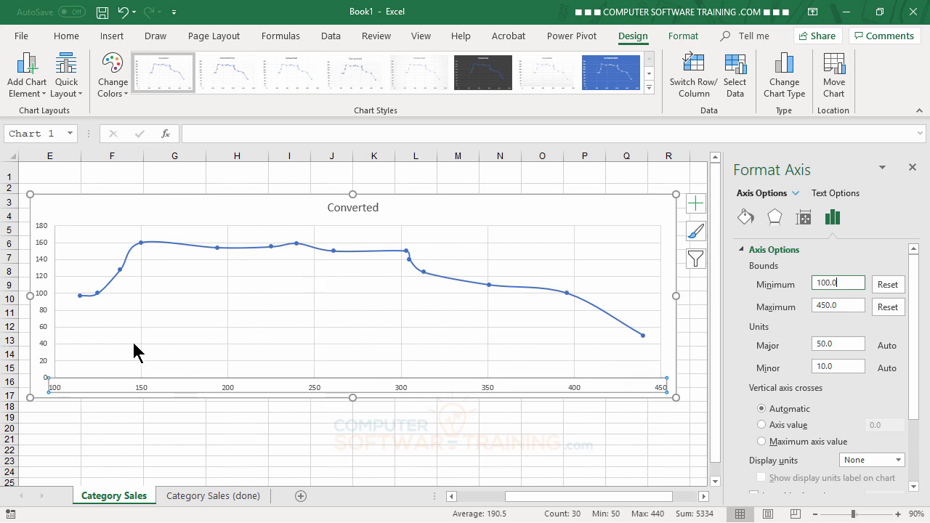
drag(543, 499, 489, 501)
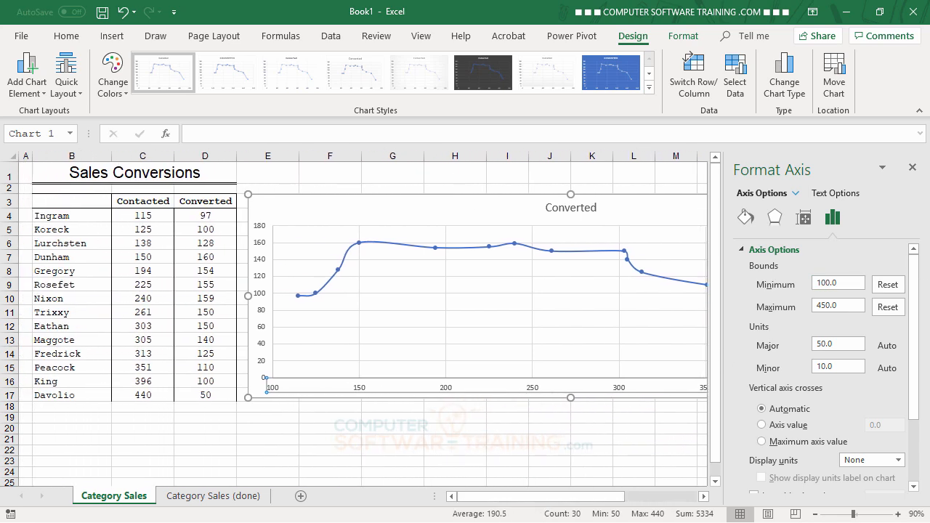
click(913, 167)
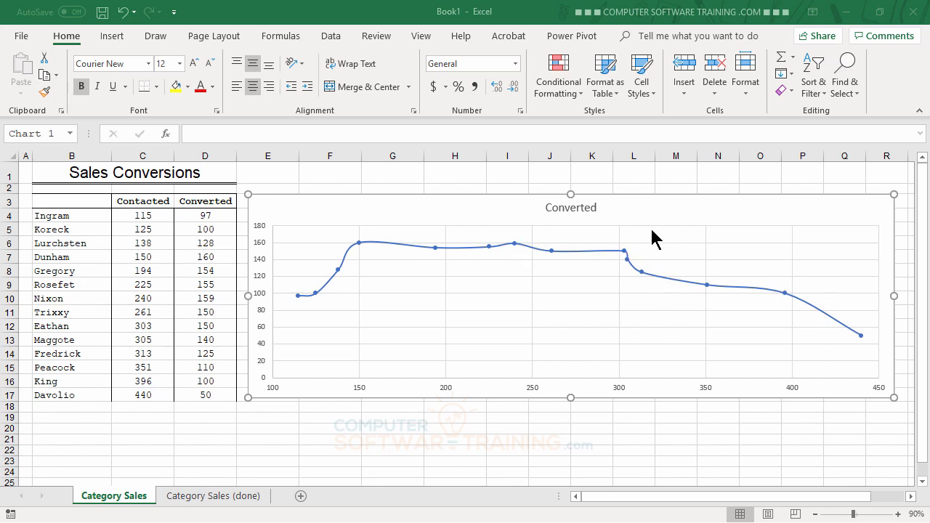
Step: Add data labels to the chart's line and set their label position to Above
click(686, 205)
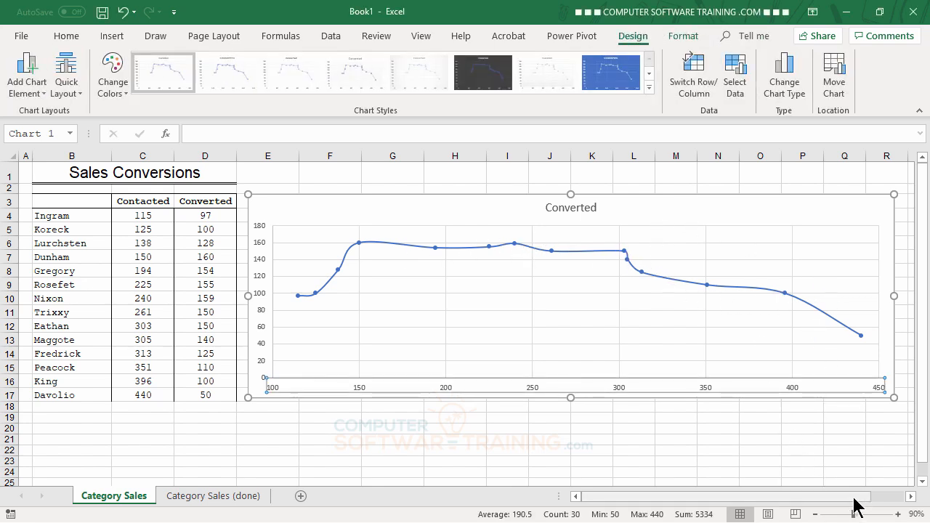
drag(854, 499, 894, 505)
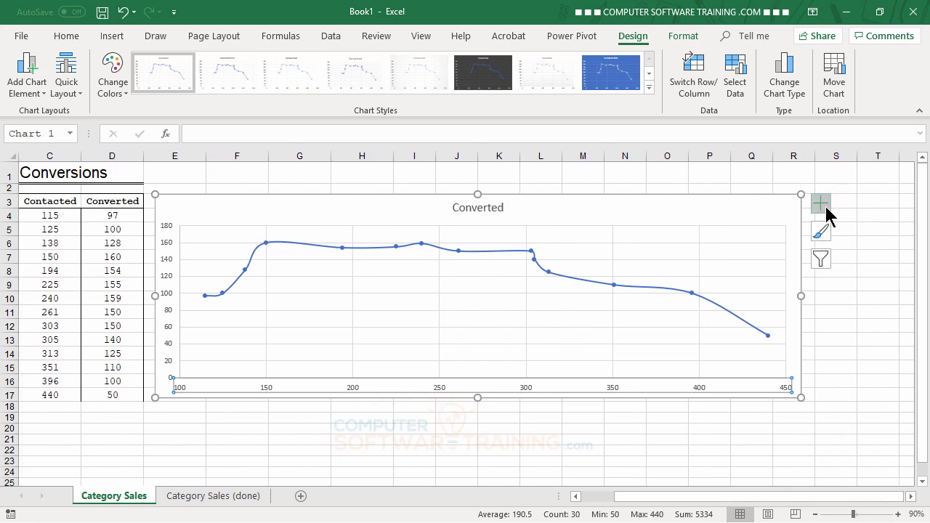
click(821, 205)
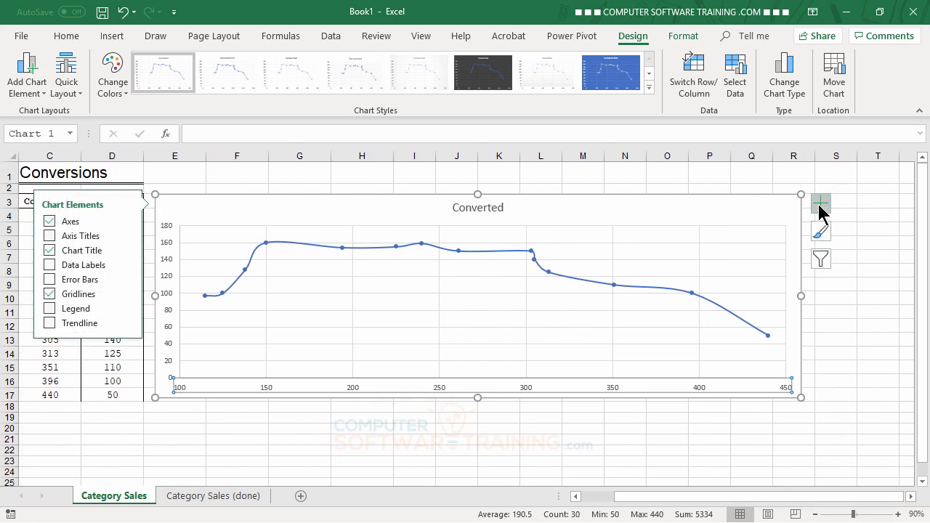
click(127, 266)
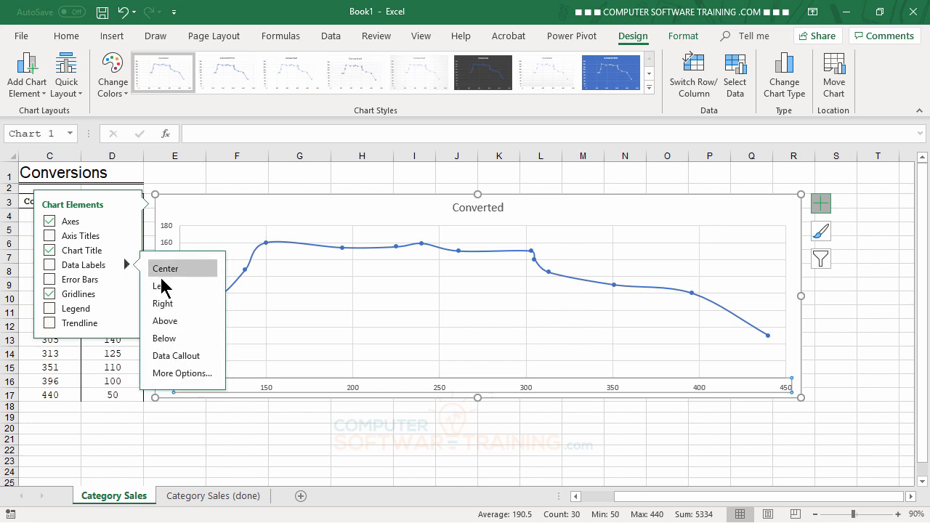
click(186, 375)
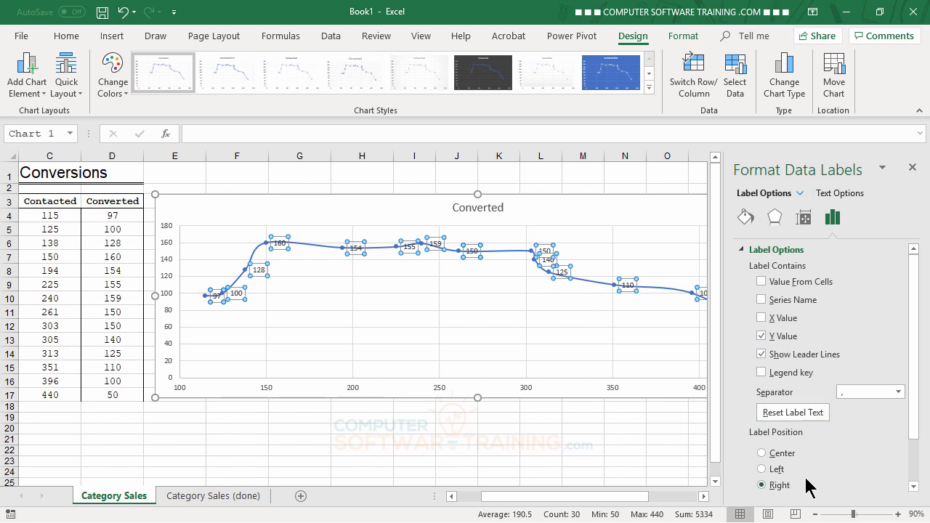
scroll(918, 430, down, 2)
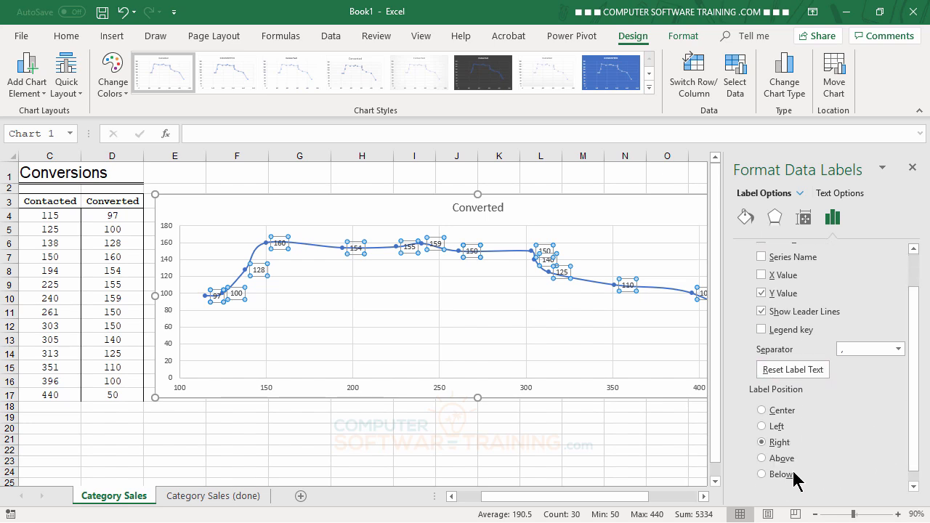
click(762, 458)
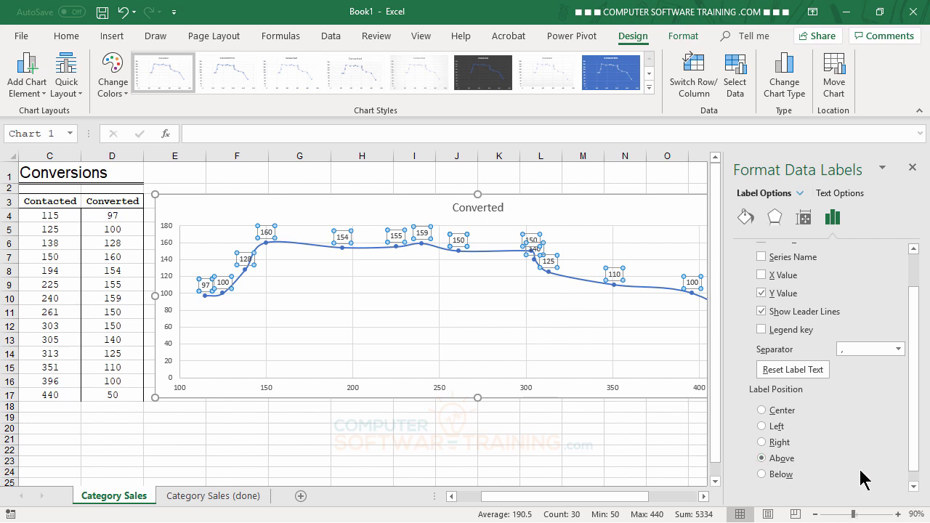
Step: Format the chart's data labels as bold black text at font size 7
click(67, 37)
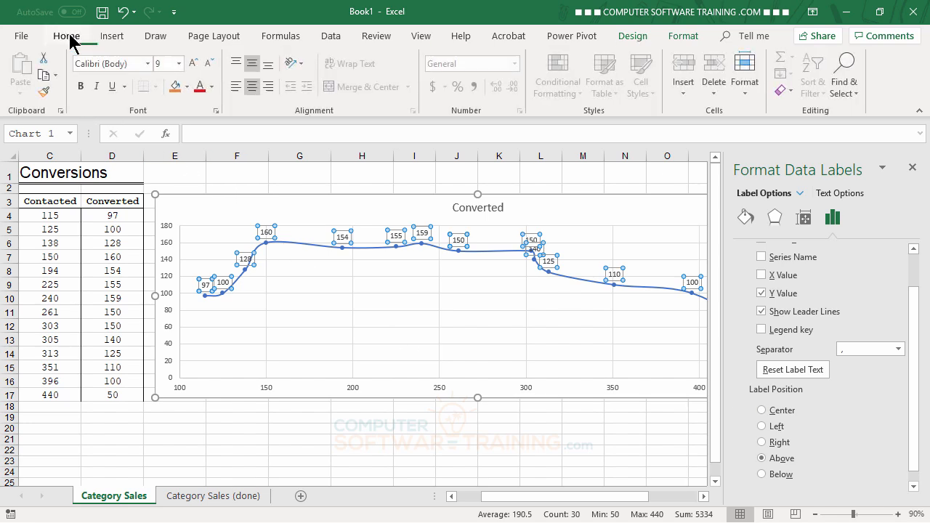
click(210, 65)
click(210, 66)
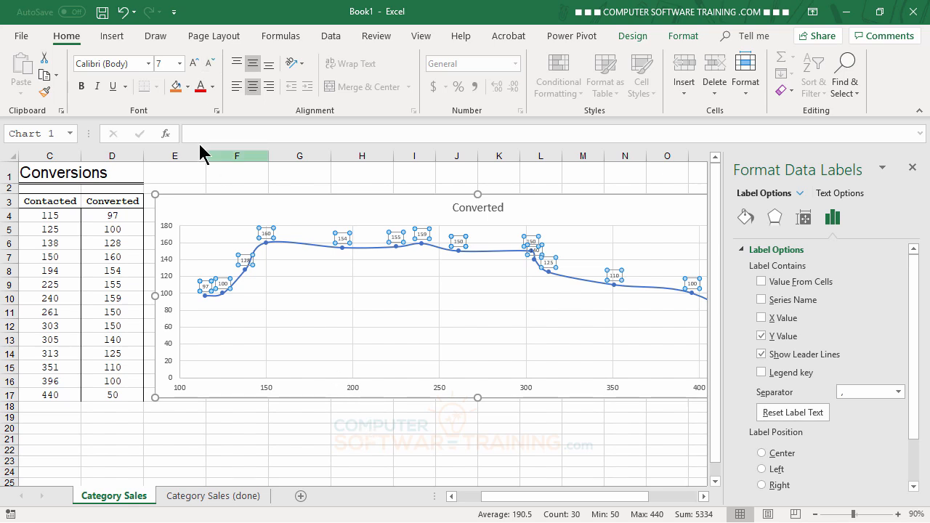
click(83, 87)
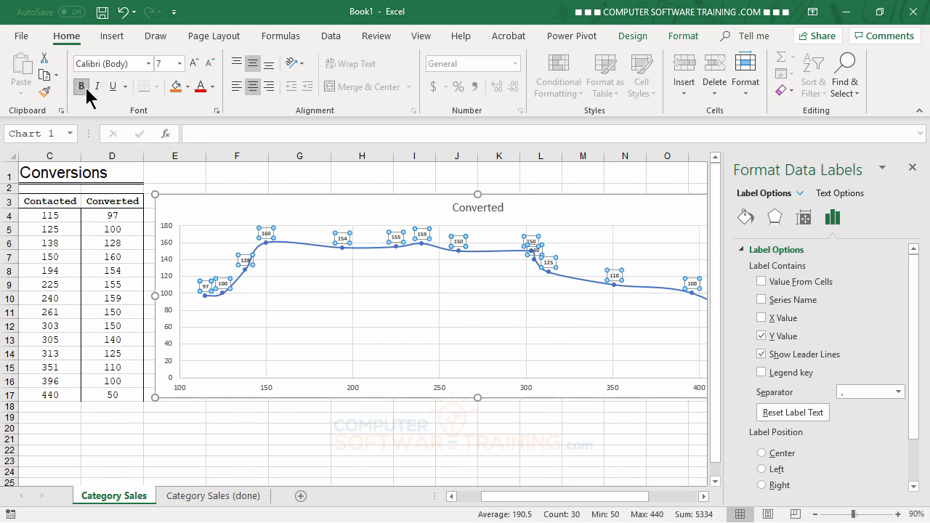
click(213, 88)
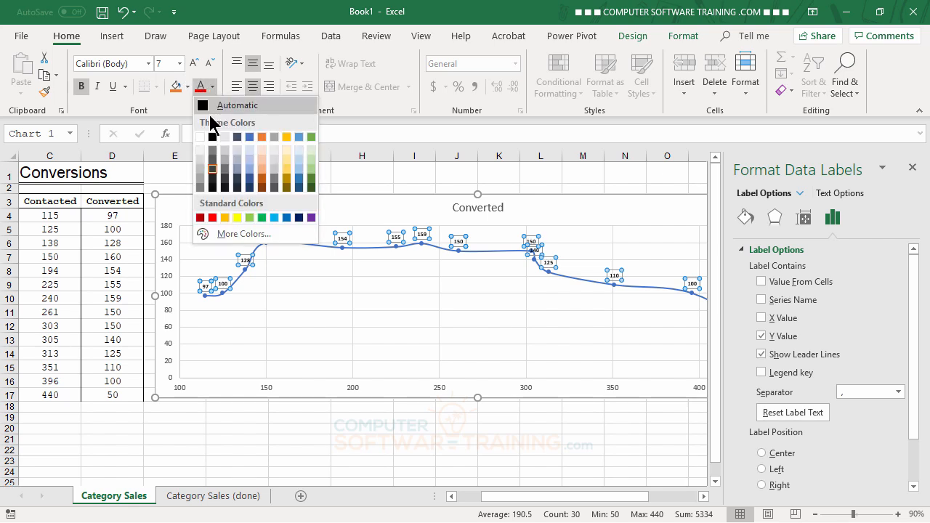
click(213, 138)
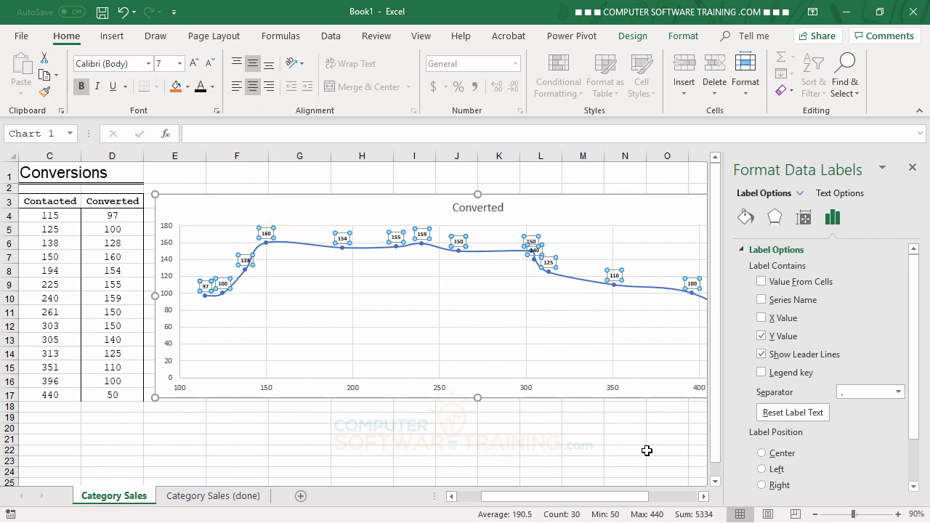
click(913, 168)
click(698, 441)
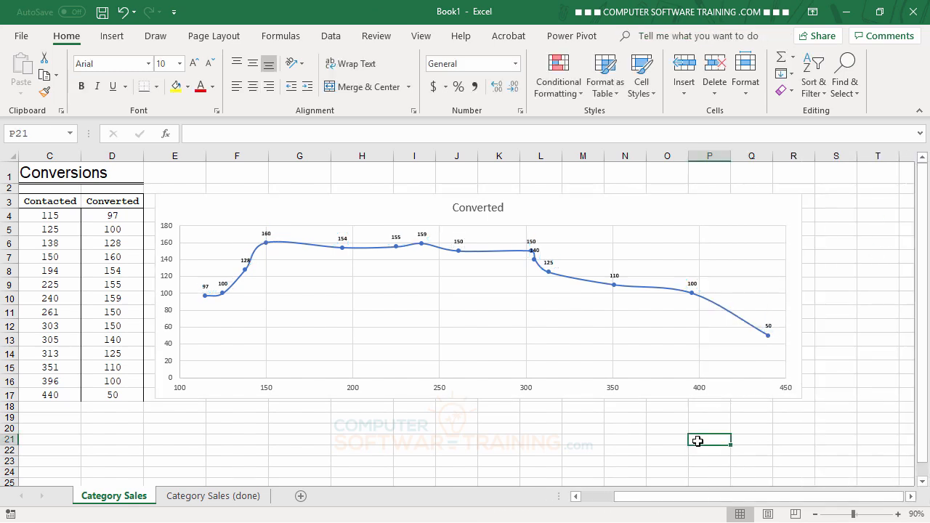
key(ctrl+z)
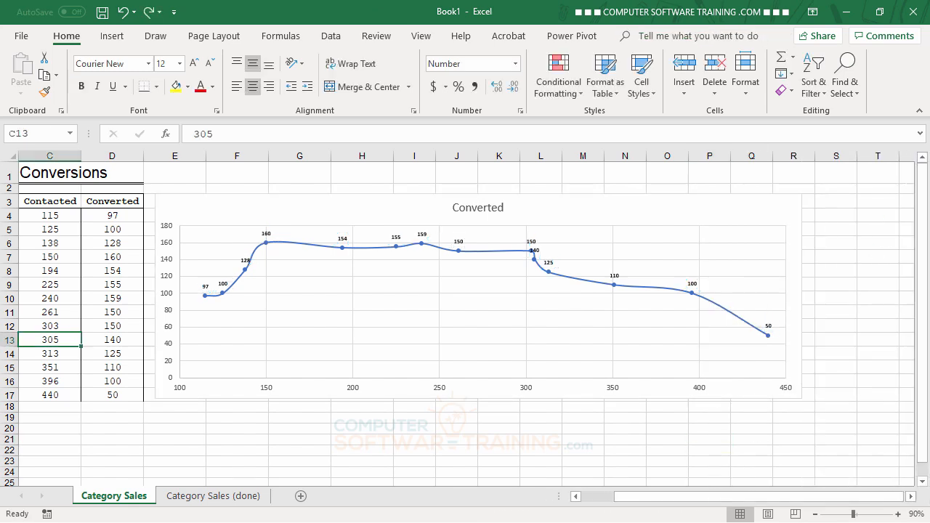
Step: Add axis titles to the chart and set the vertical axis title to "# Converted"
click(739, 220)
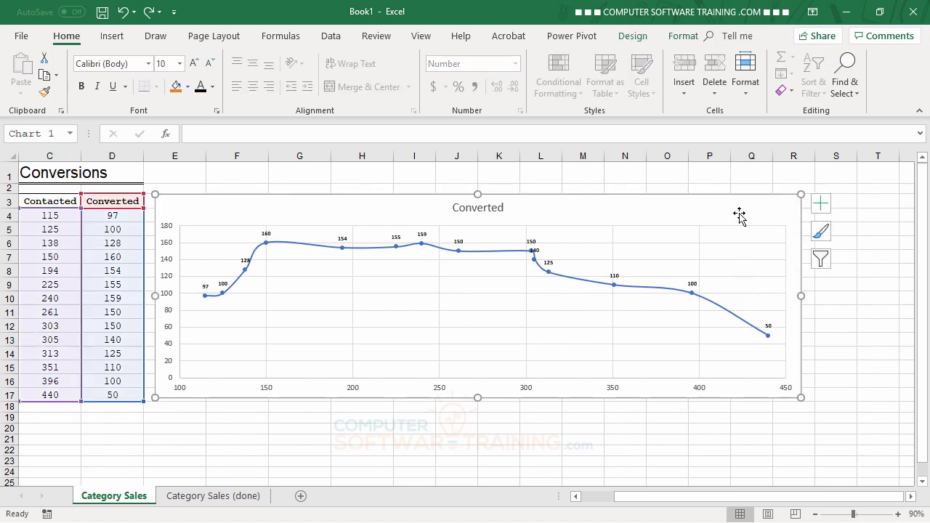
click(823, 207)
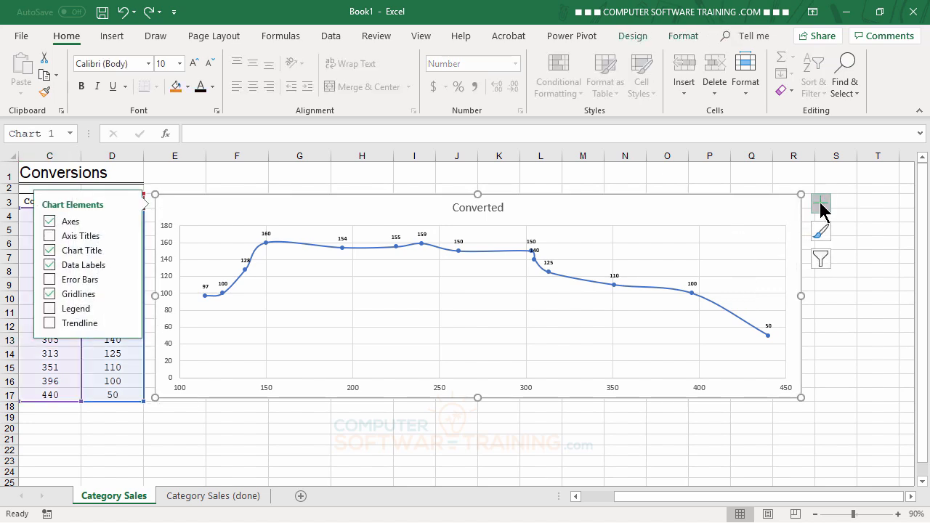
click(49, 237)
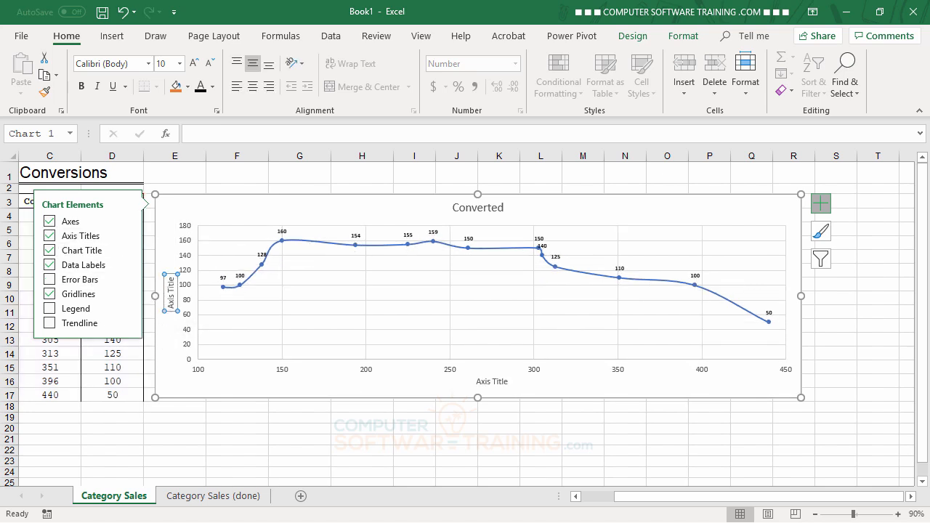
text(#)
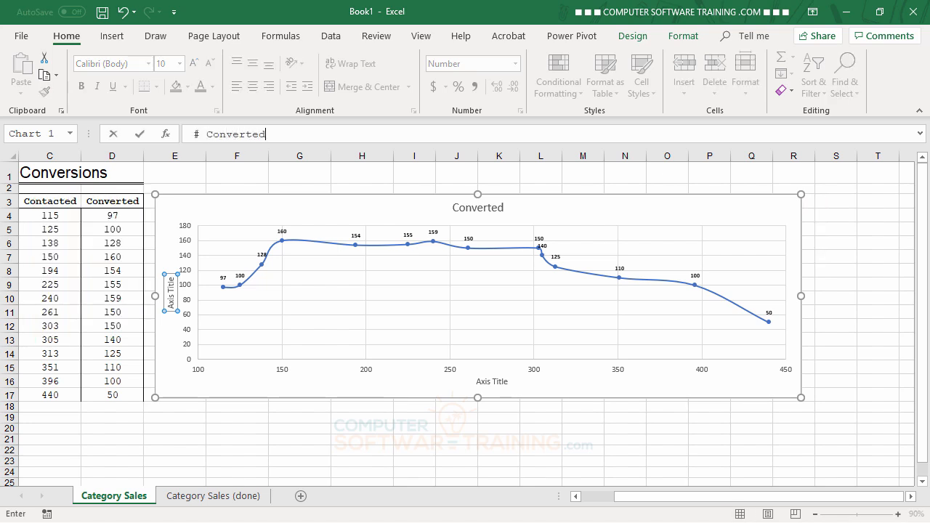
text( Converted)
key(Return)
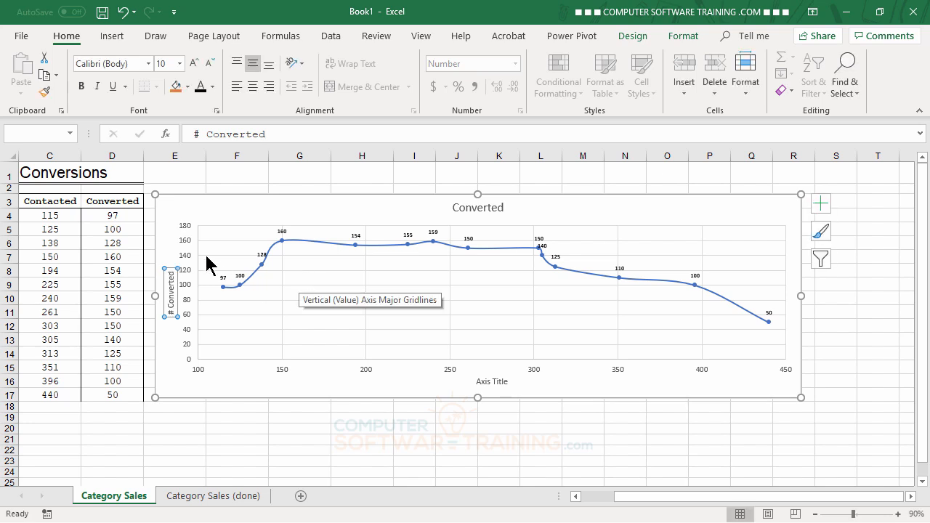
Step: Format the vertical axis title as bold at font size 11
click(81, 85)
click(194, 63)
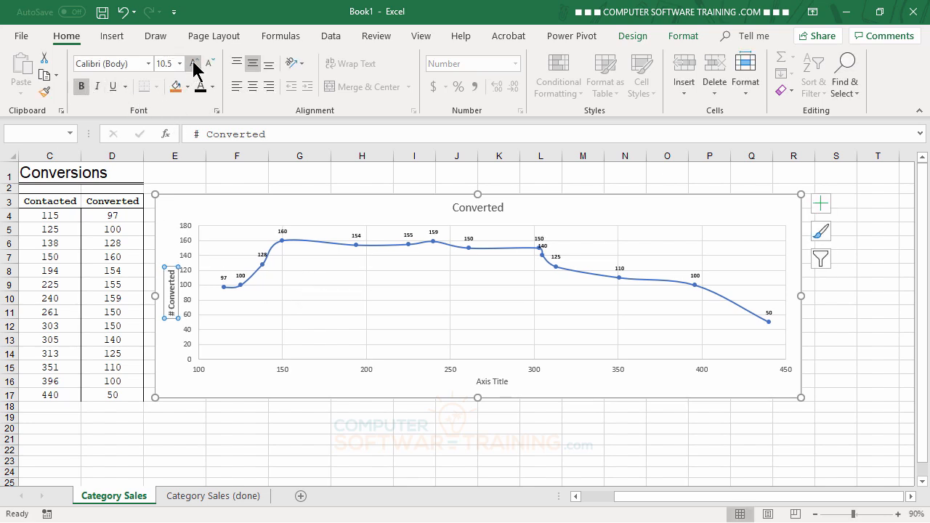
click(194, 63)
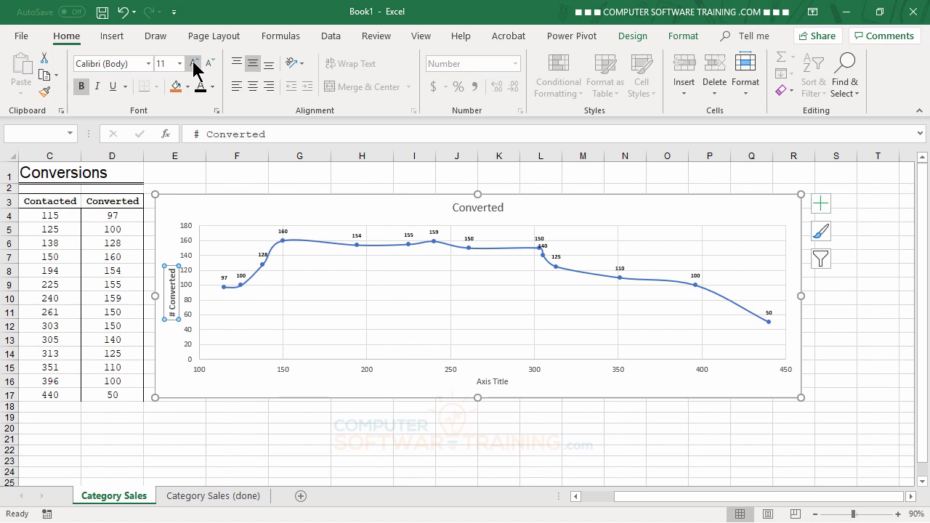
Step: Set the horizontal axis title to "# Contacted" and make it bold at font size 11
click(492, 384)
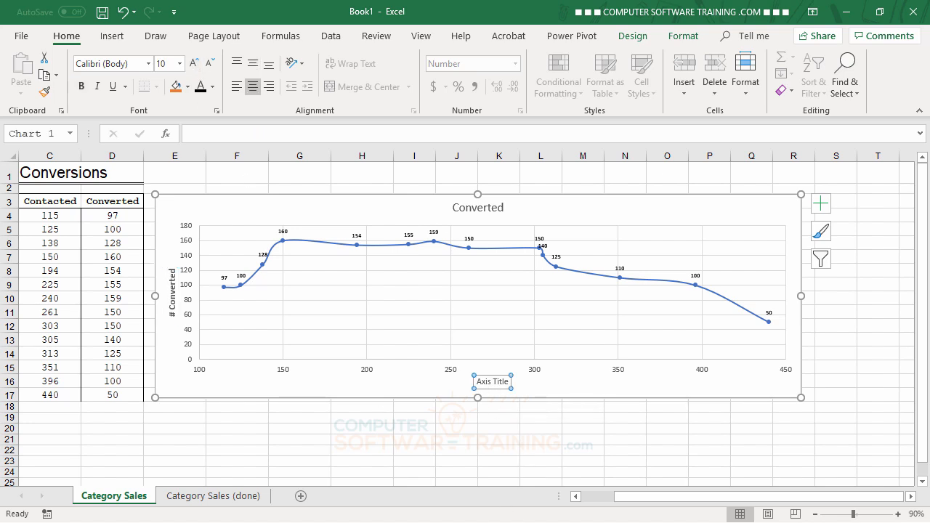
text(# Contacted)
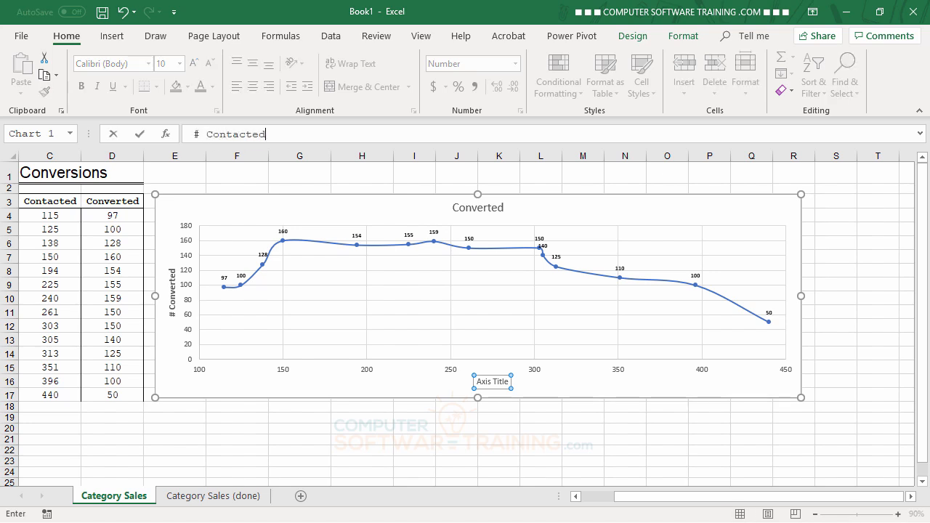
key(Return)
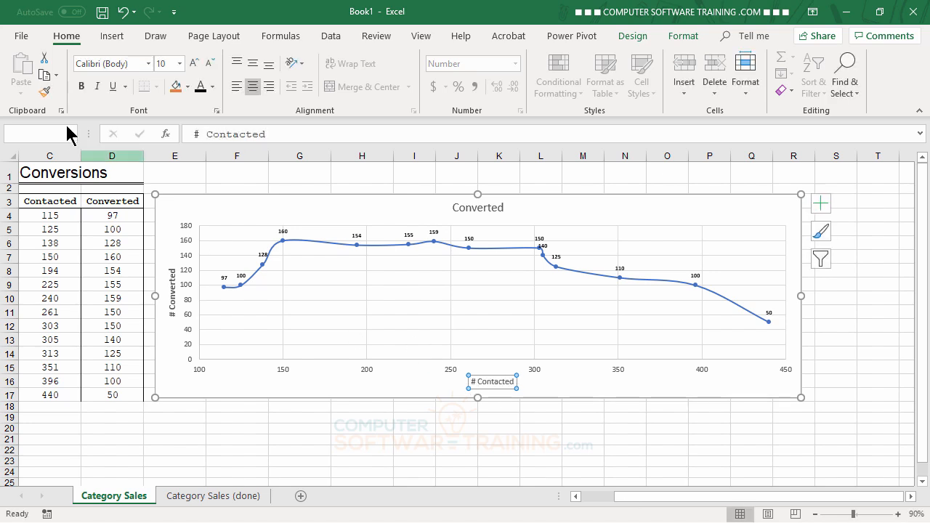
click(81, 87)
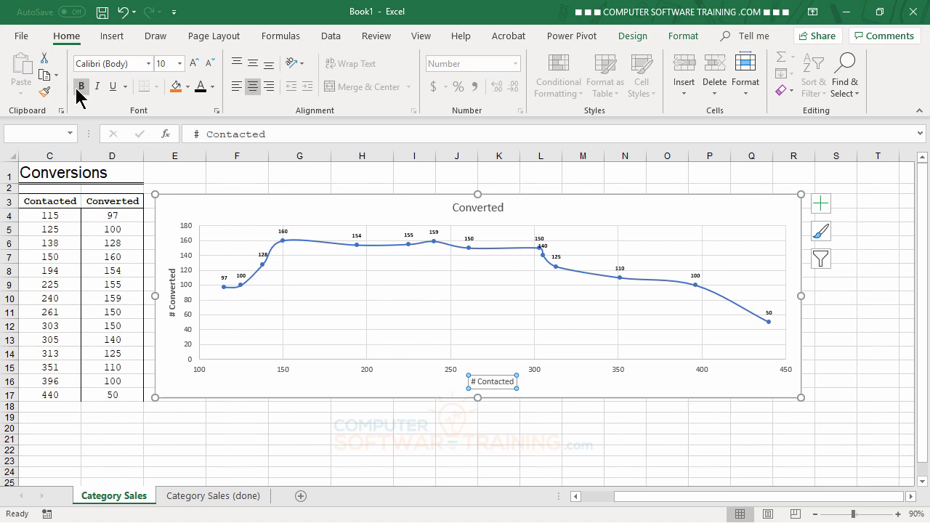
click(194, 63)
click(194, 64)
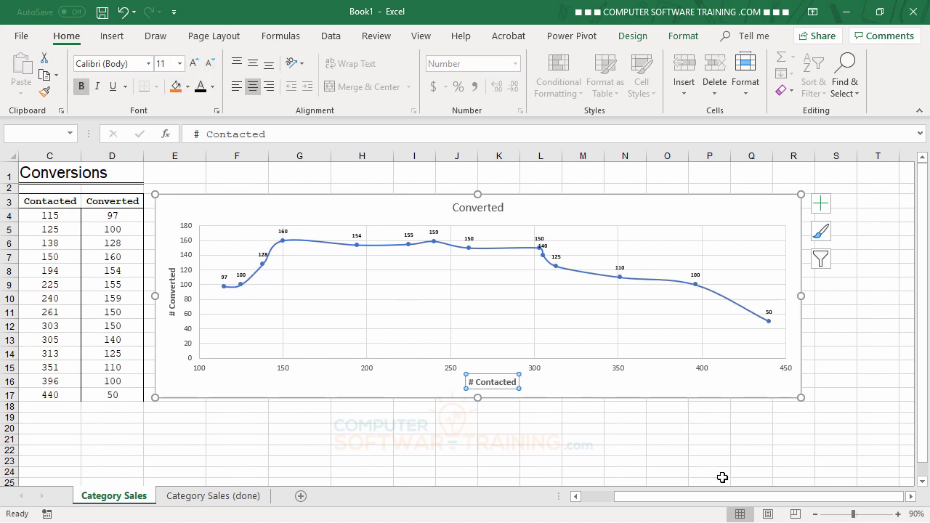
click(751, 456)
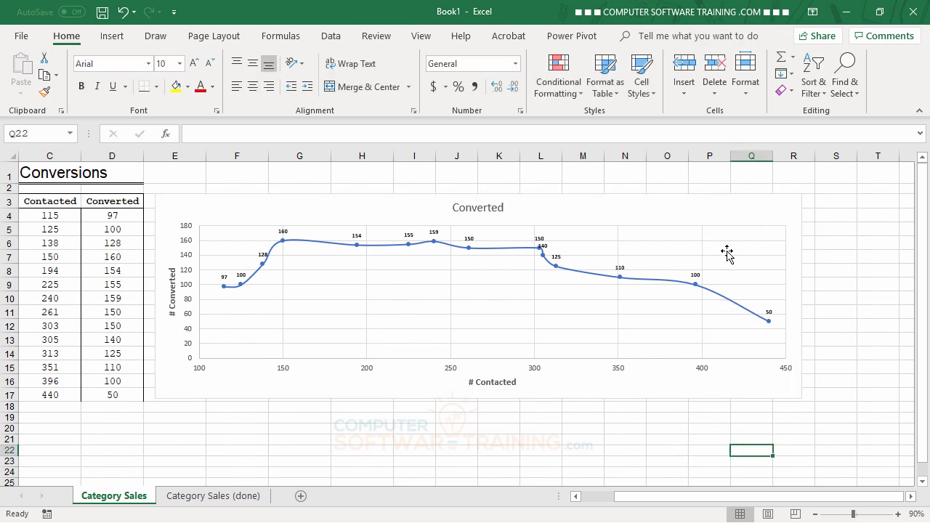
Step: Add a linear trendline to the chart's Converted series
click(727, 207)
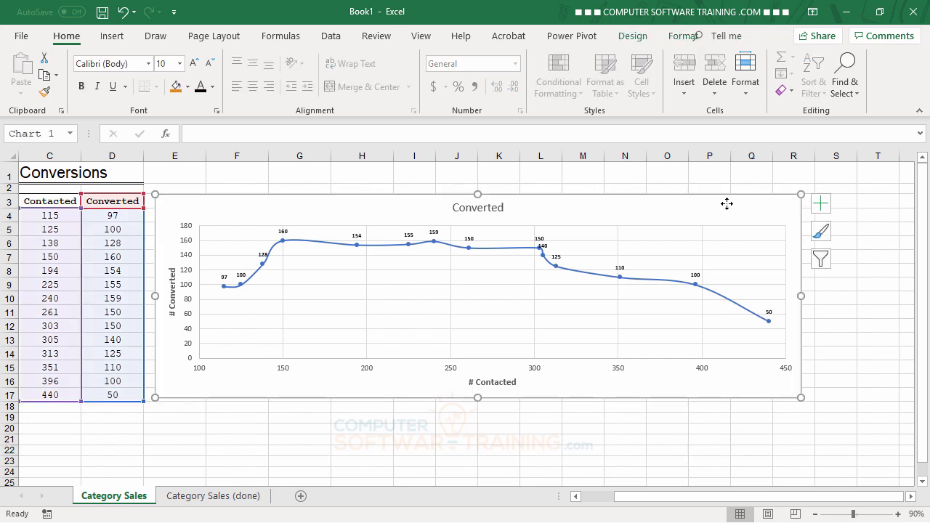
click(821, 205)
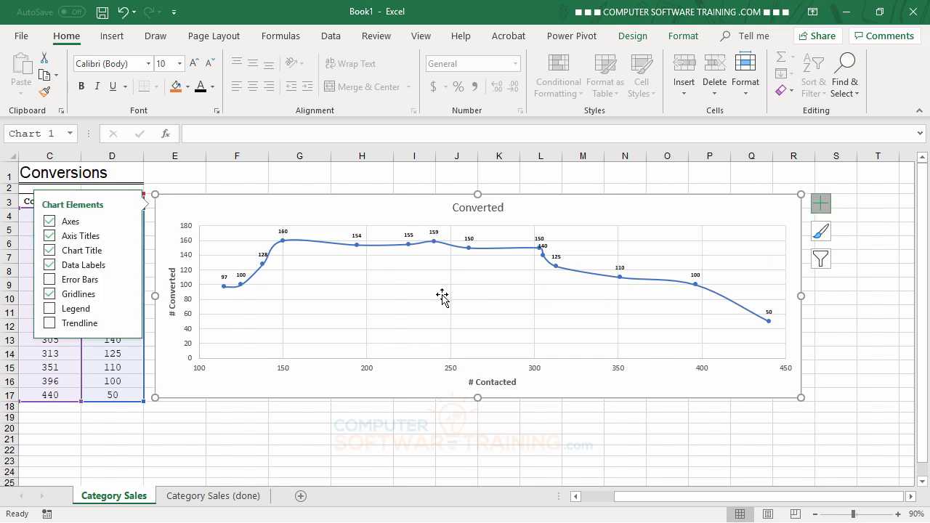
click(49, 324)
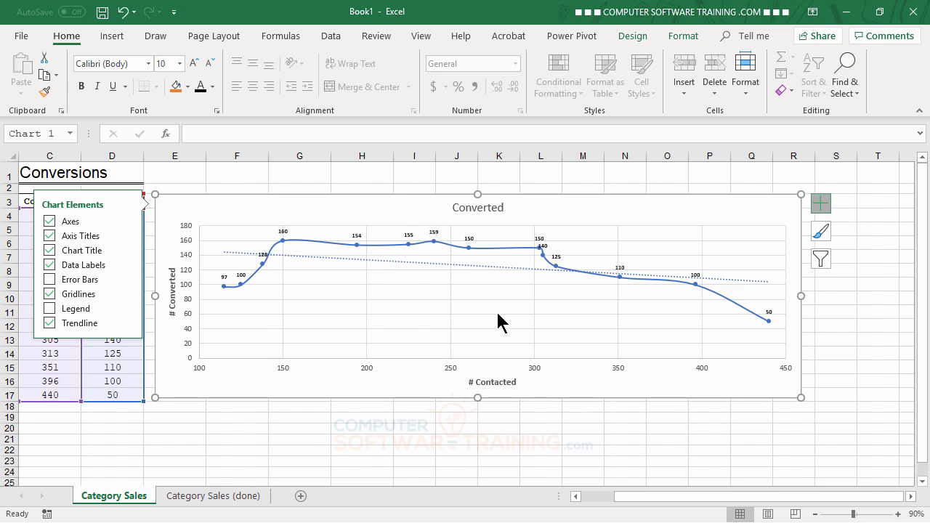
Step: Format the trendline with a 2.5 pt width and a dashed line style
double_click(419, 265)
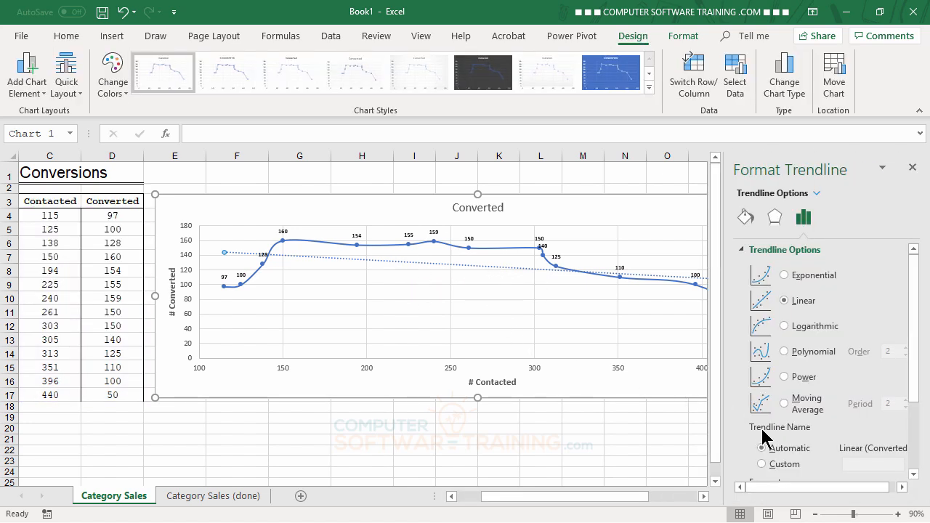
click(750, 221)
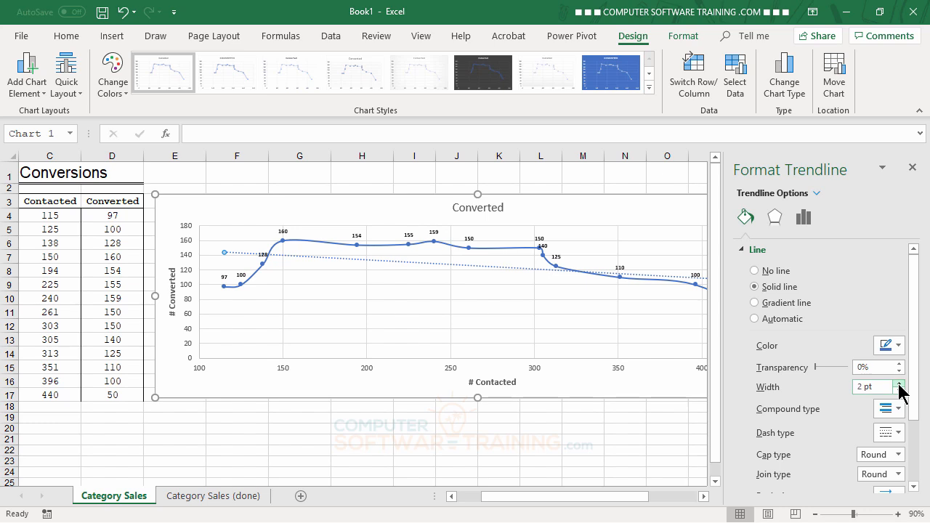
click(899, 383)
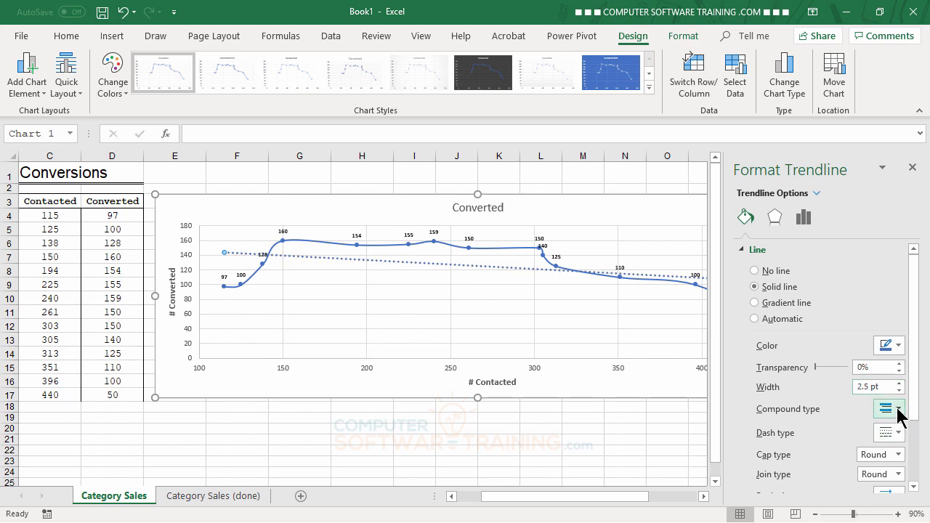
click(900, 434)
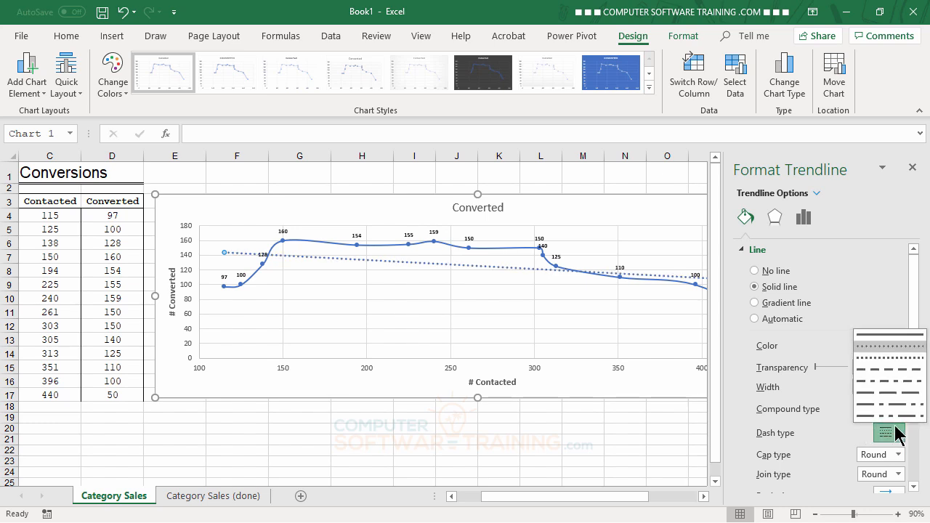
click(878, 336)
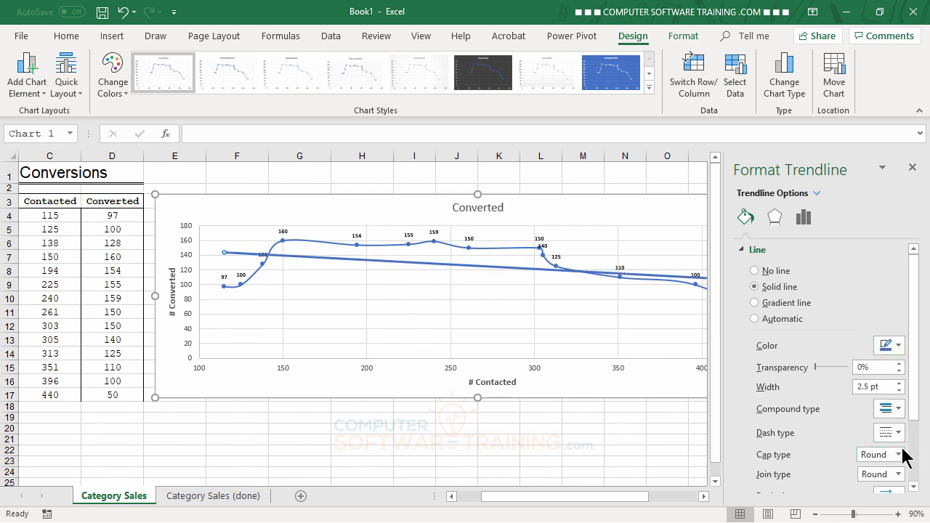
click(899, 433)
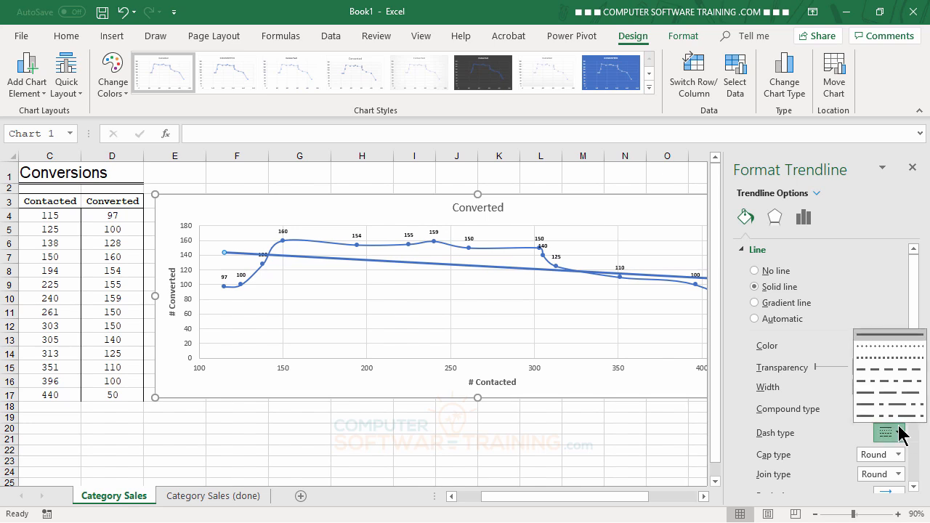
click(878, 358)
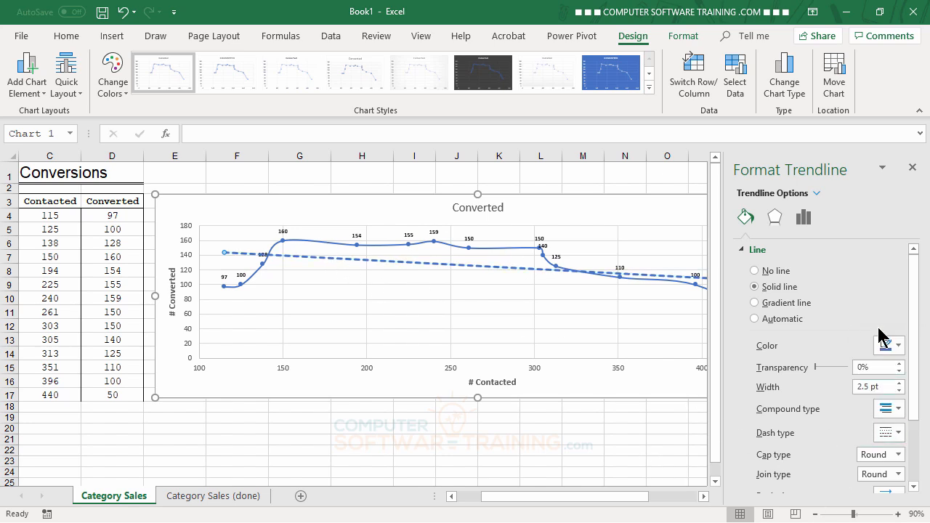
click(912, 169)
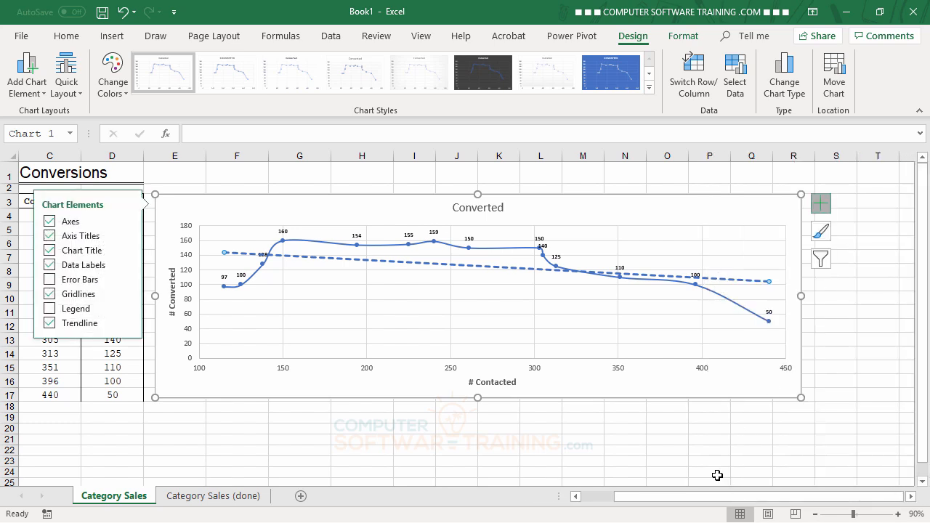
Step: Apply the default blue linear gradient fill to the chart area
double_click(701, 211)
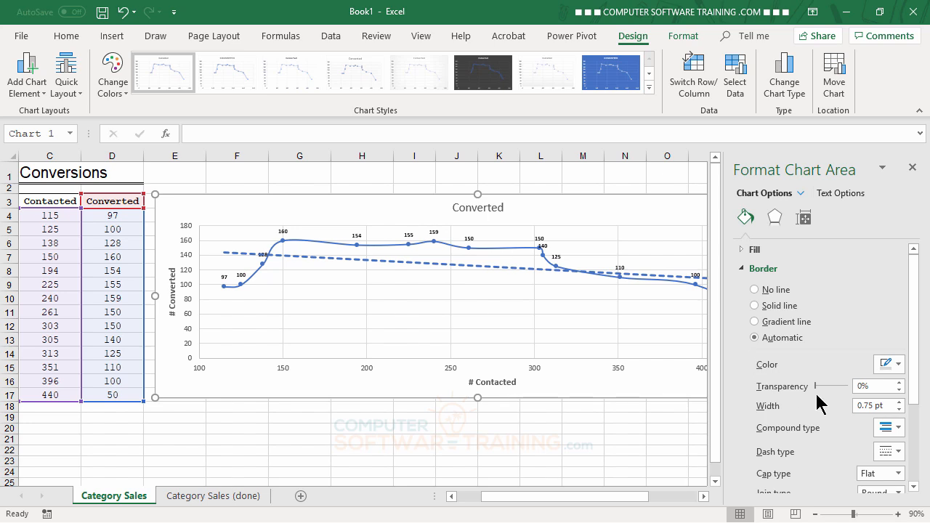
click(742, 250)
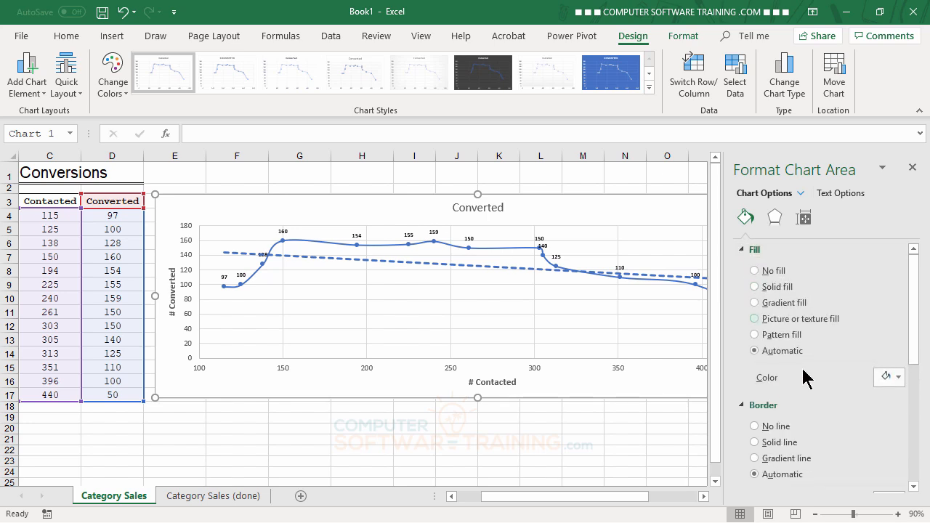
click(756, 303)
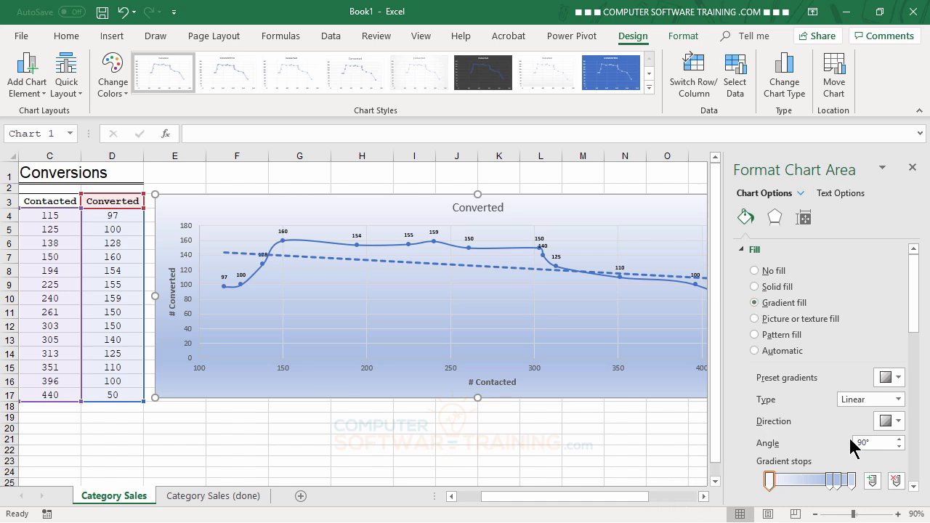
click(913, 168)
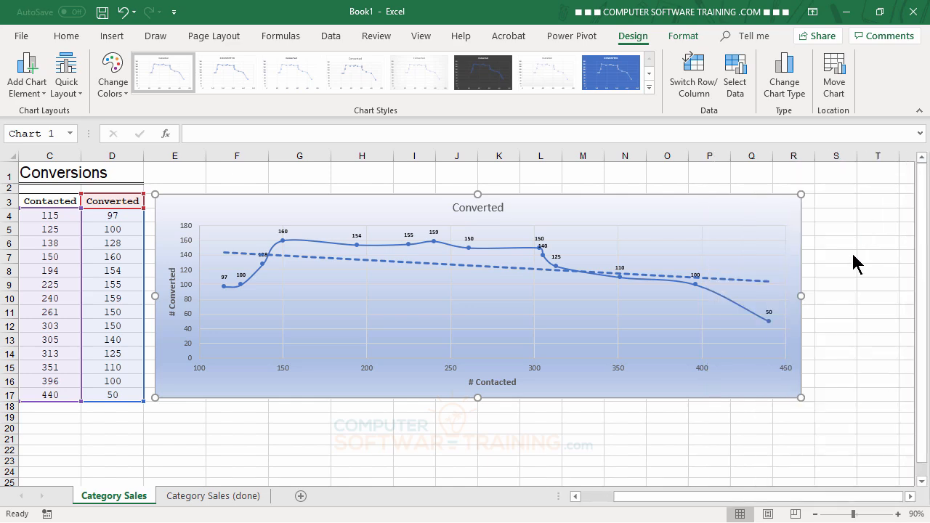
click(788, 447)
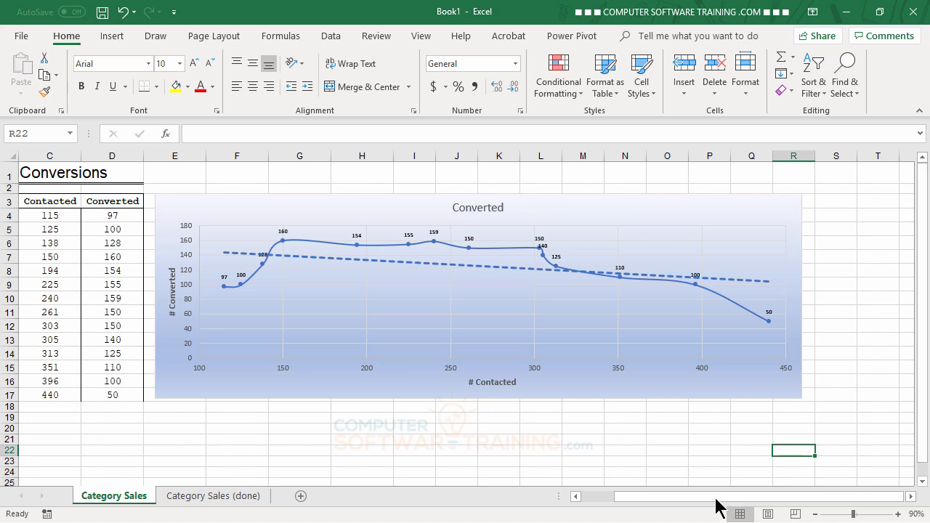
drag(715, 497, 672, 501)
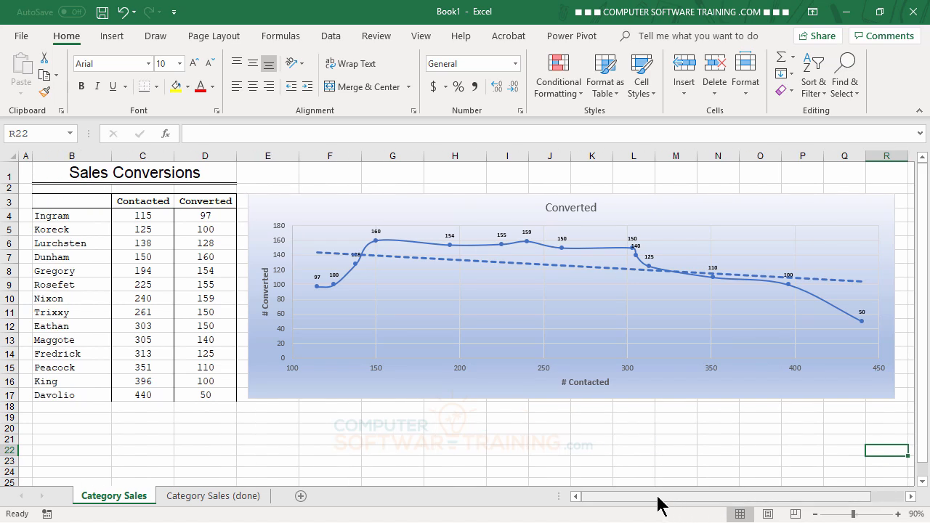